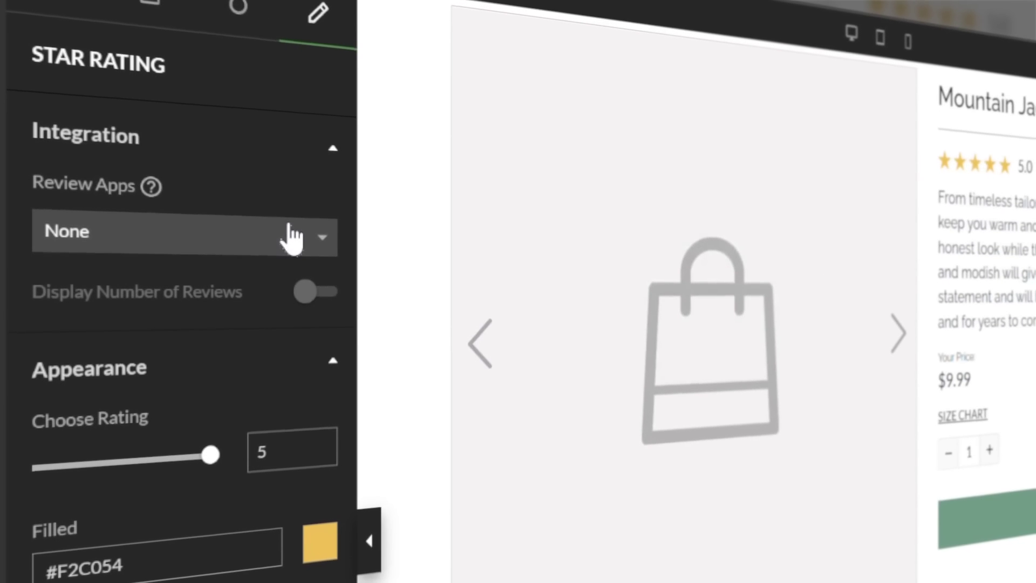
Link the Star Rating to Judge.me and turn on the review count, showing 5.0 (100)
{"action": "left_click", "coordinate": [291, 238]}
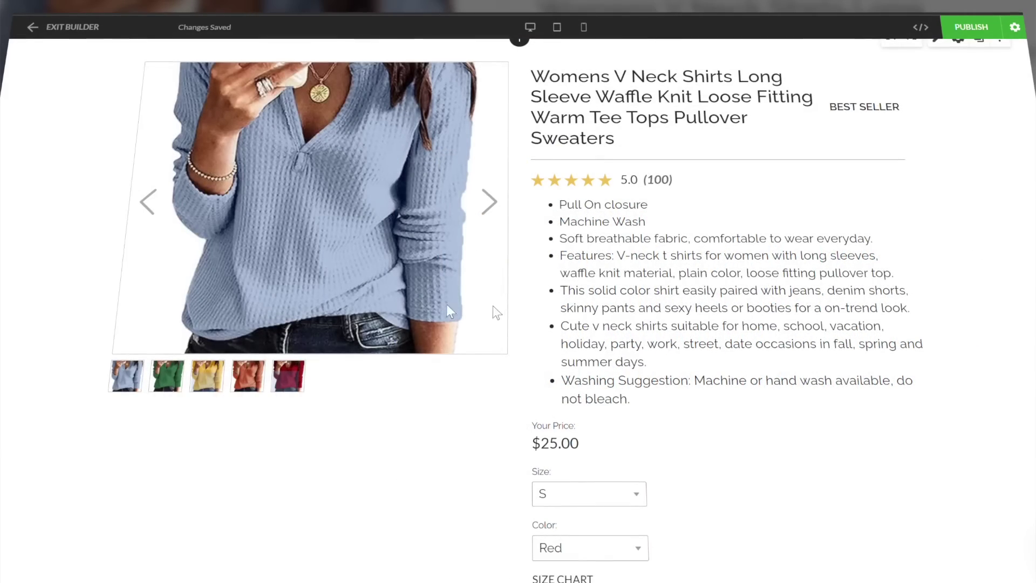
Set the product carousel's Thumbnail Position to left-side thumbnails and save
{"action": "left_click", "coordinate": [315, 294]}
{"action": "left_click", "coordinate": [314, 295]}
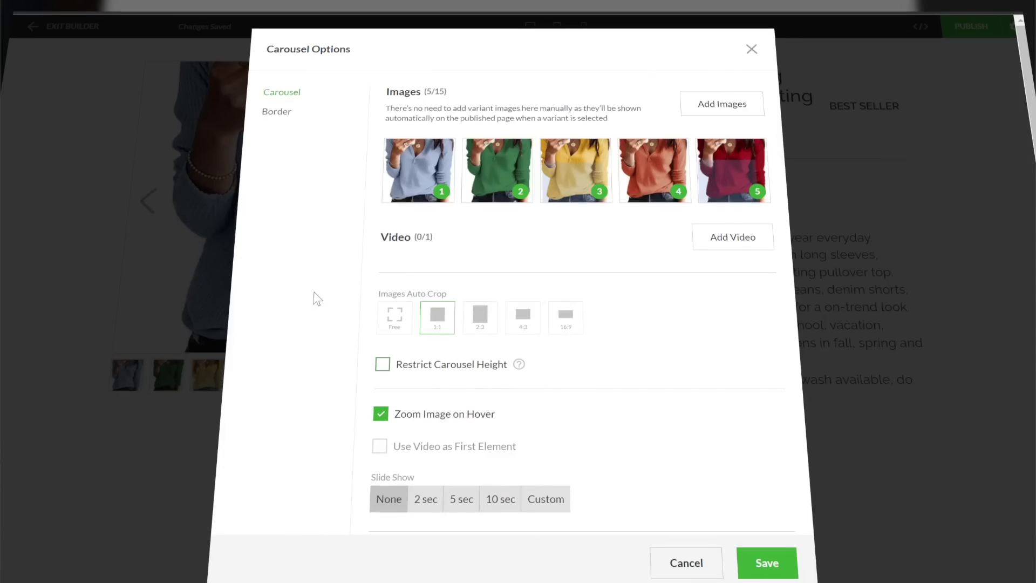
{"action": "scroll", "coordinate": [550, 329], "scroll_direction": "down", "scroll_amount": 3}
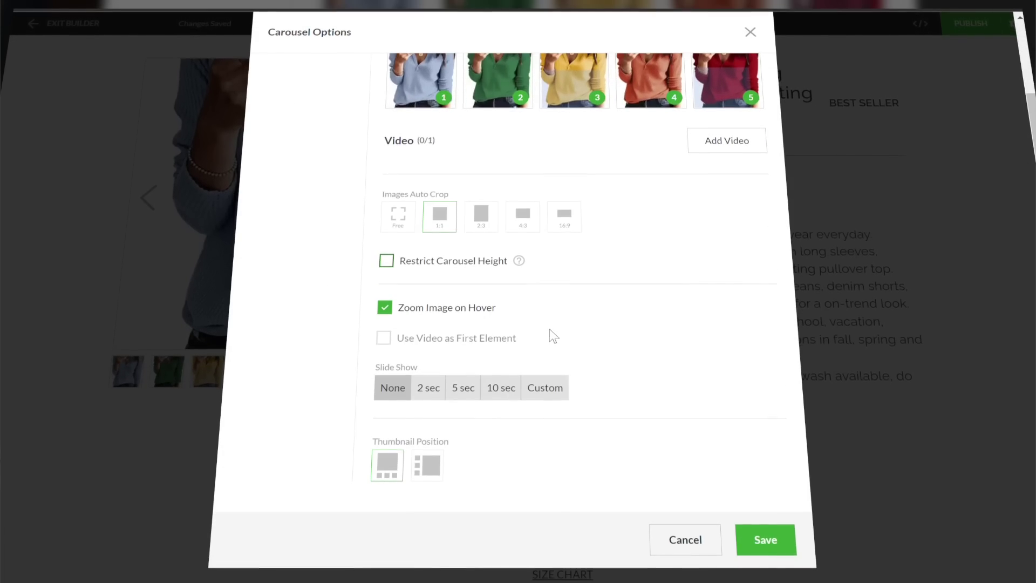
{"action": "left_click", "coordinate": [432, 465]}
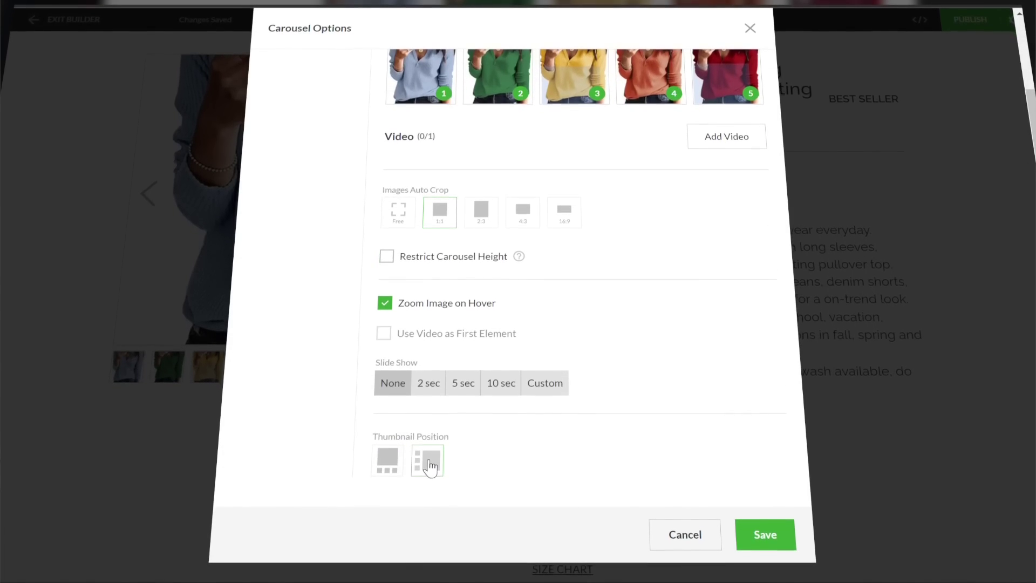
{"action": "left_click", "coordinate": [750, 533]}
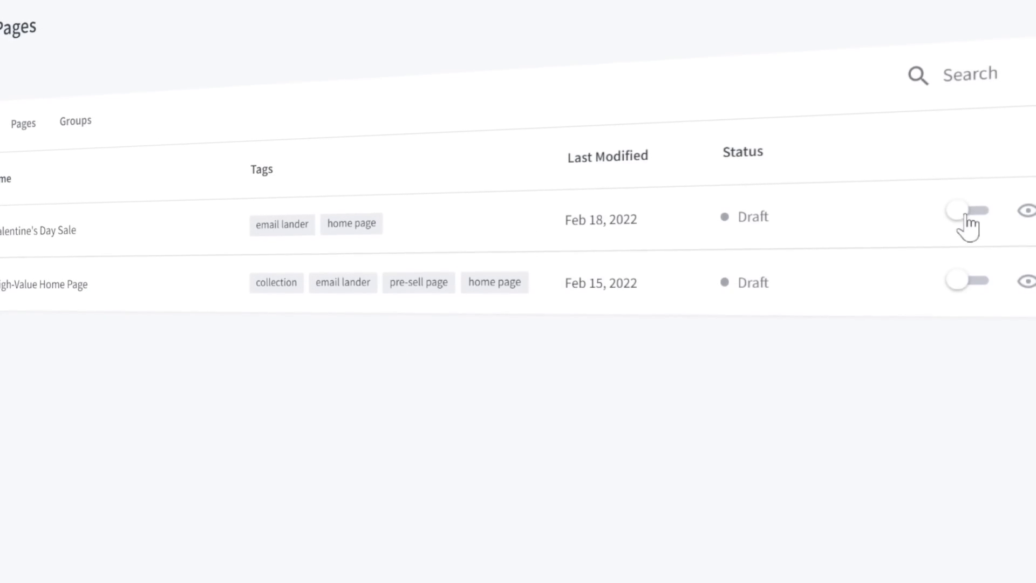
Switch the Valentine's Day Sale home page status to published and confirm Publish
{"action": "left_click", "coordinate": [968, 223]}
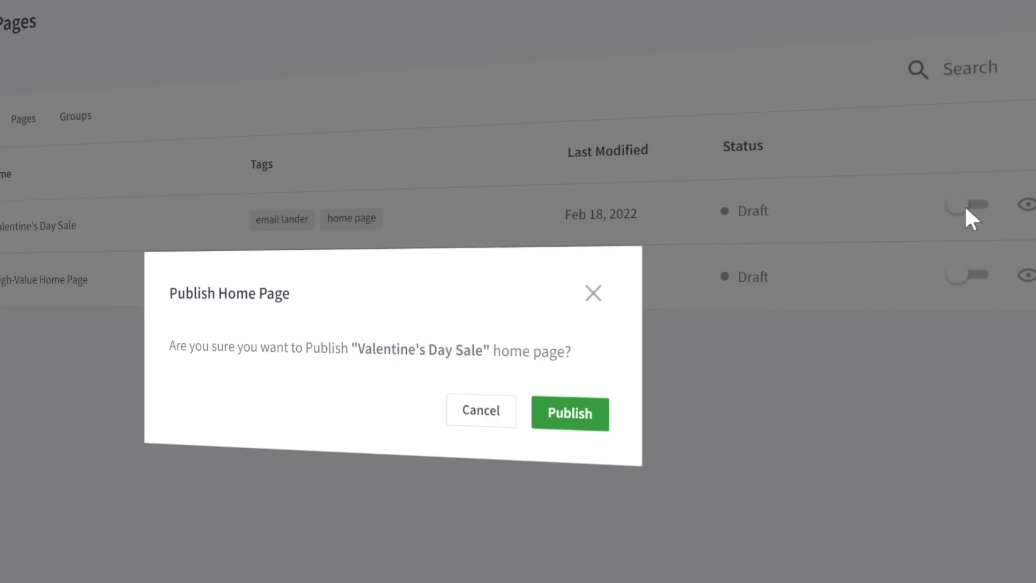
{"action": "left_click", "coordinate": [593, 407]}
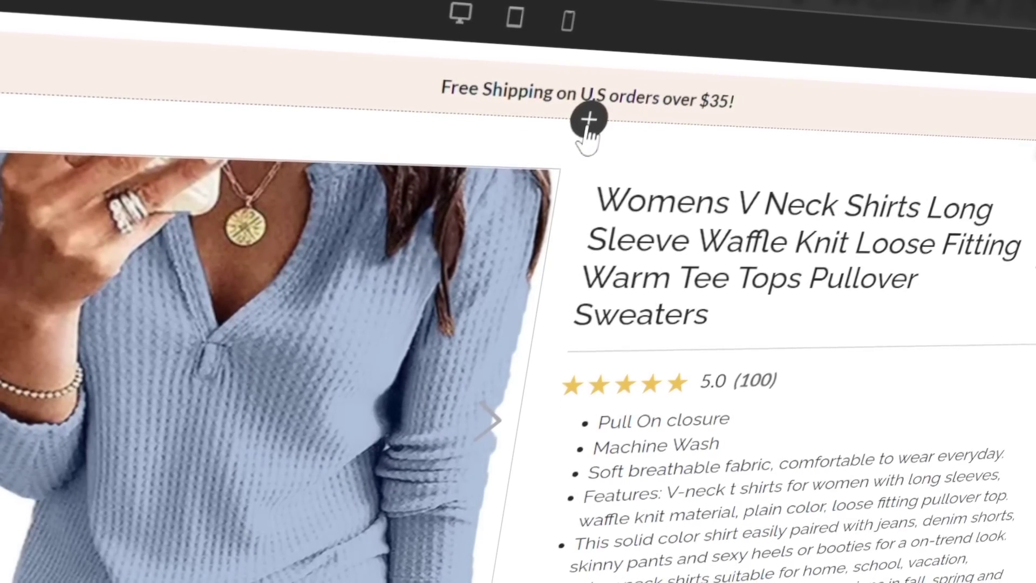
Insert a Dynamic Header section directly below the free-shipping bar
{"action": "left_click", "coordinate": [587, 127]}
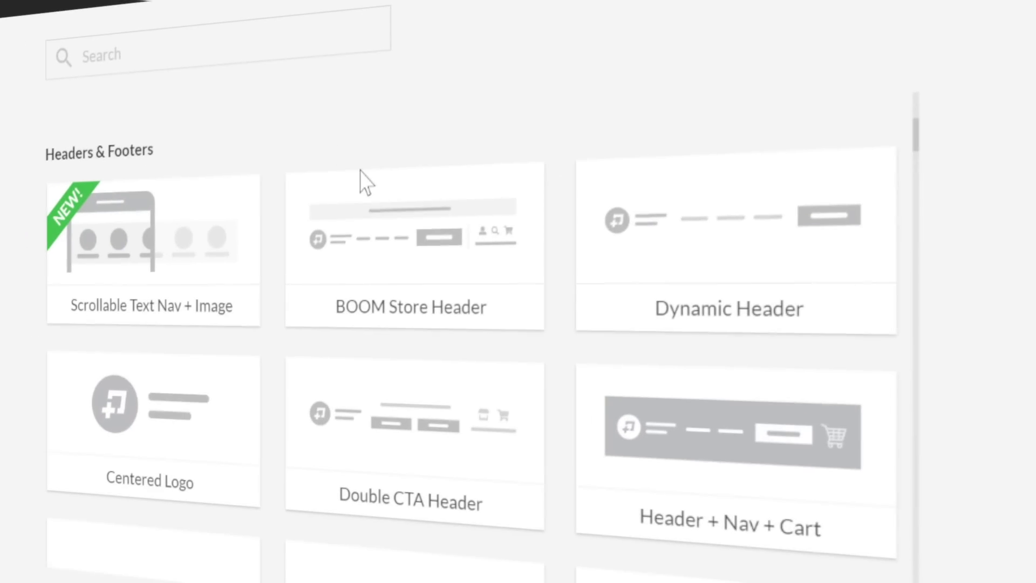
{"action": "left_click", "coordinate": [744, 237]}
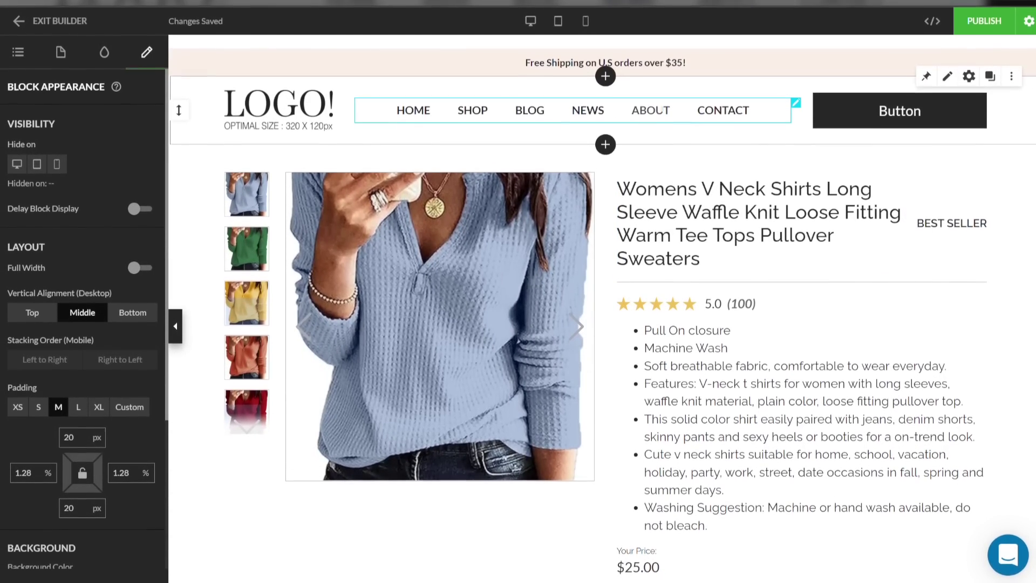
Nest a FLASH SALE item under SHOP, linked to the flash sale page
{"action": "left_click", "coordinate": [661, 105]}
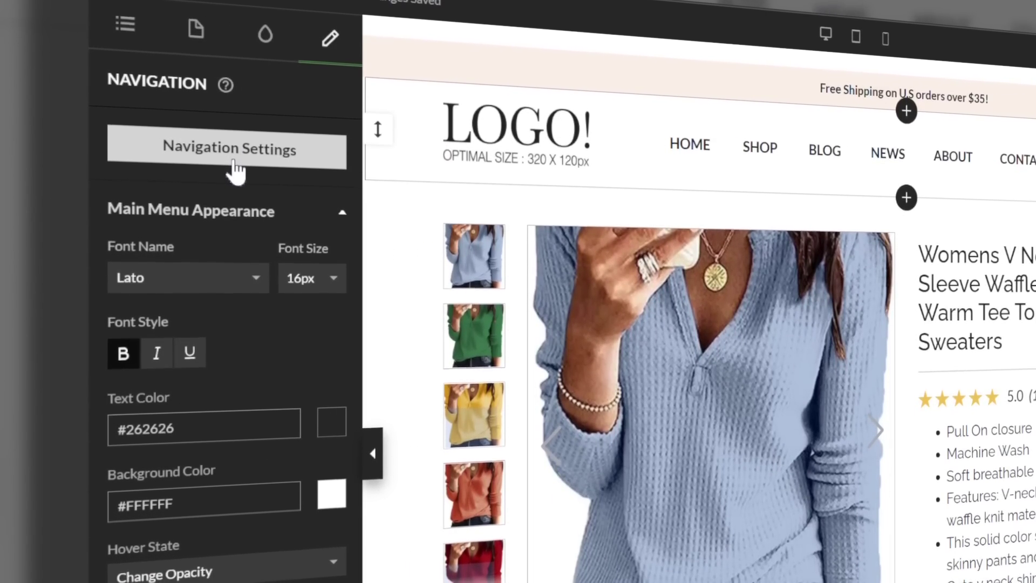
{"action": "left_click", "coordinate": [236, 172]}
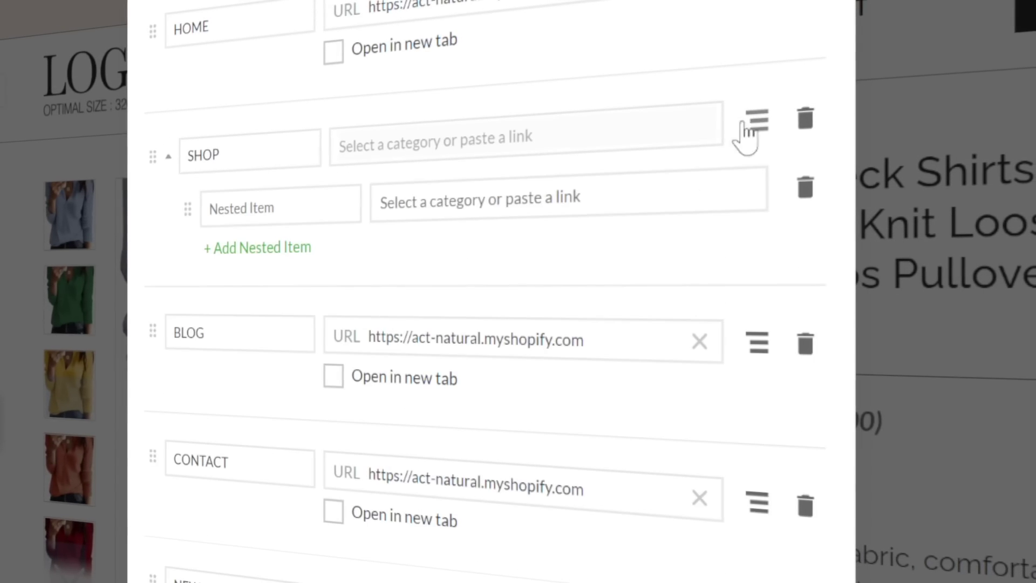
{"action": "type", "text": "FLASH SALE"}
{"action": "left_click", "coordinate": [540, 201]}
{"action": "type", "text": "https://act-natural.myshopify.com/pages/flash-sale-offer-page"}
{"action": "left_click", "coordinate": [555, 241]}
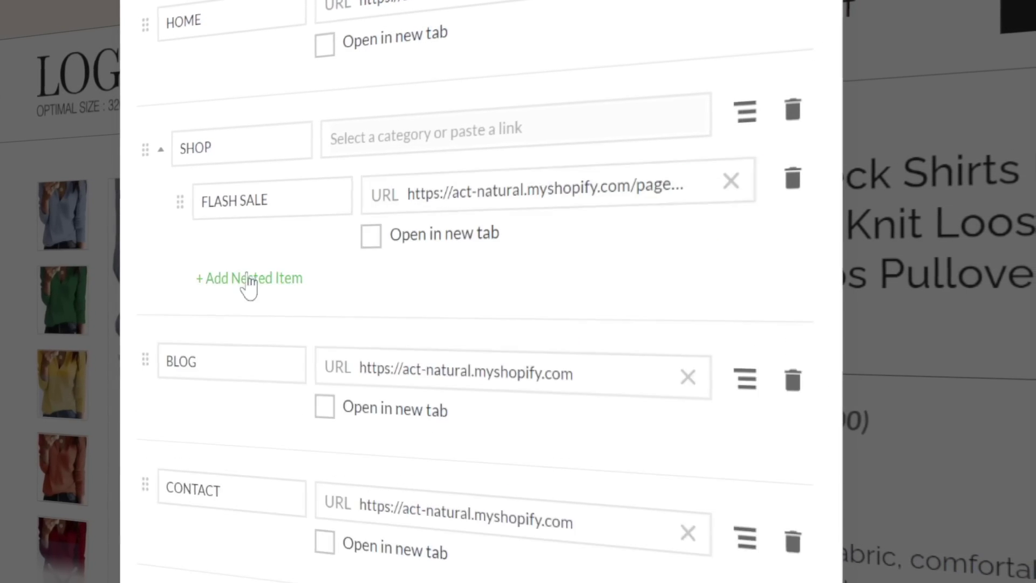
Add a second nested item under SHOP and start its name with 'V-'
{"action": "left_click", "coordinate": [248, 278]}
{"action": "left_click", "coordinate": [259, 294]}
{"action": "type", "text": "V-"}
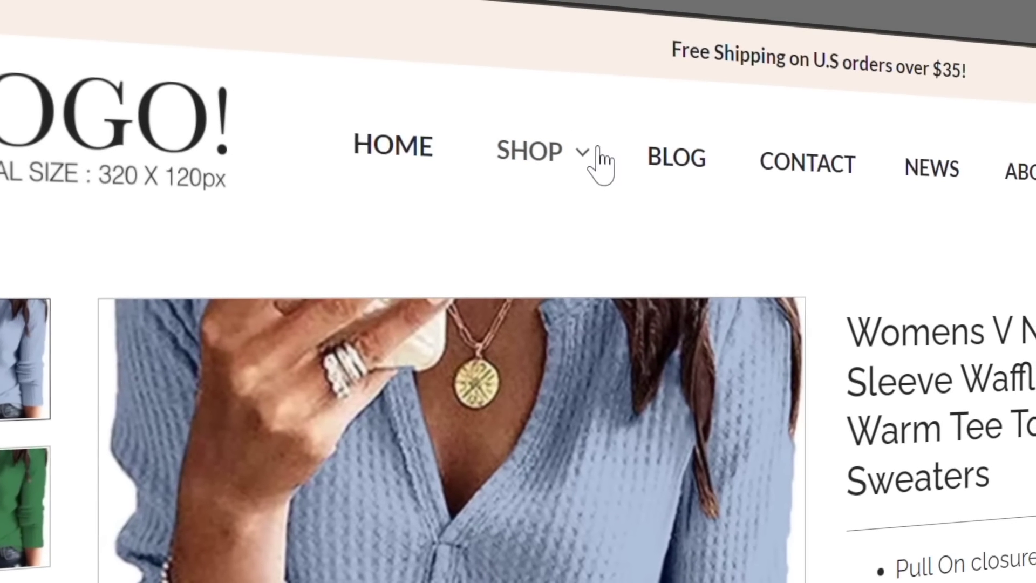
Preview the SHOP dropdown menu in the header navigation
{"action": "mouse_move", "coordinate": [592, 162]}
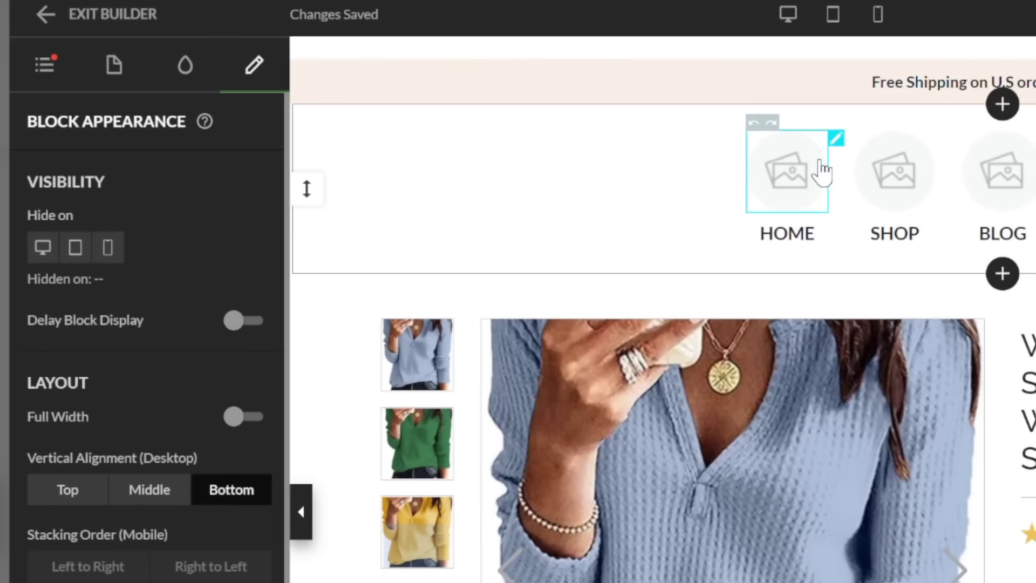
Give the first image link the jacket photo and rename it from HOME to COATS
{"action": "left_click", "coordinate": [823, 170]}
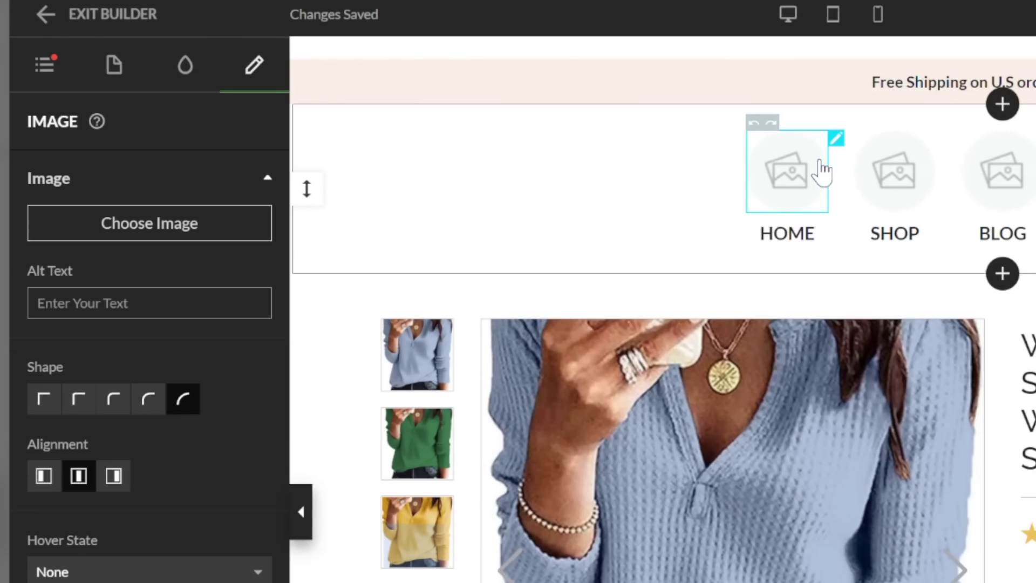
{"action": "left_click", "coordinate": [193, 239]}
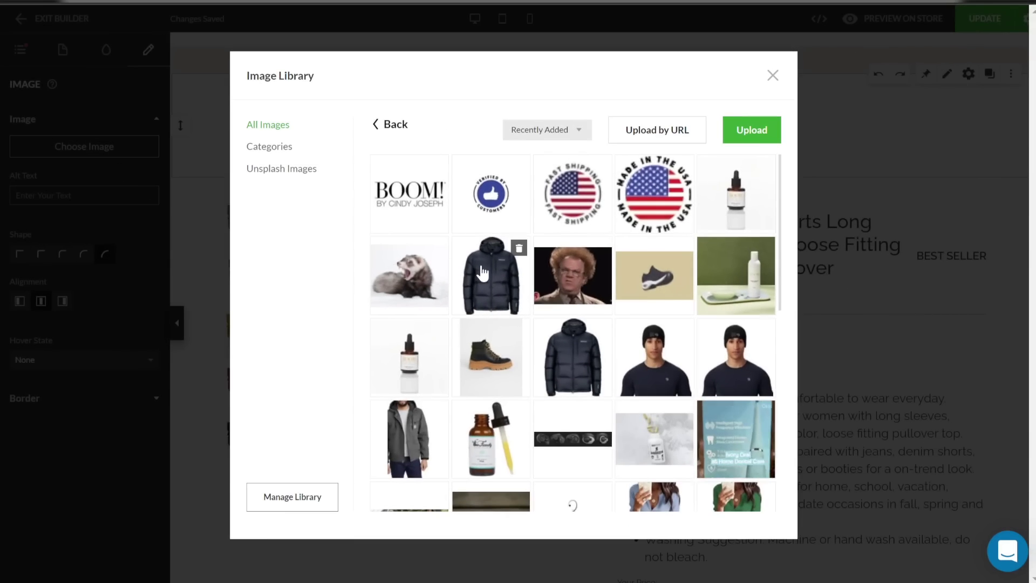
{"action": "left_click", "coordinate": [482, 273]}
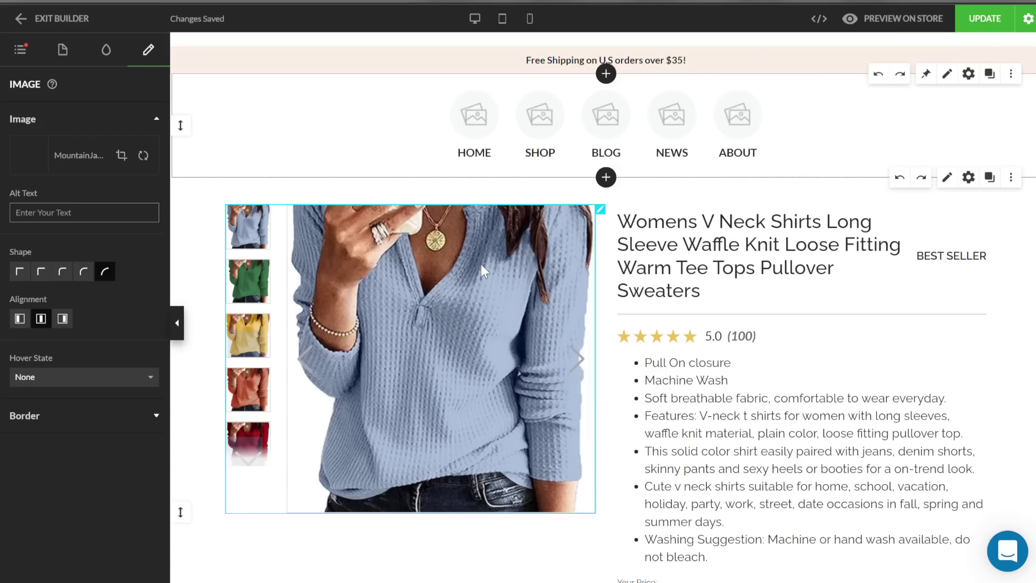
{"action": "left_click", "coordinate": [484, 153]}
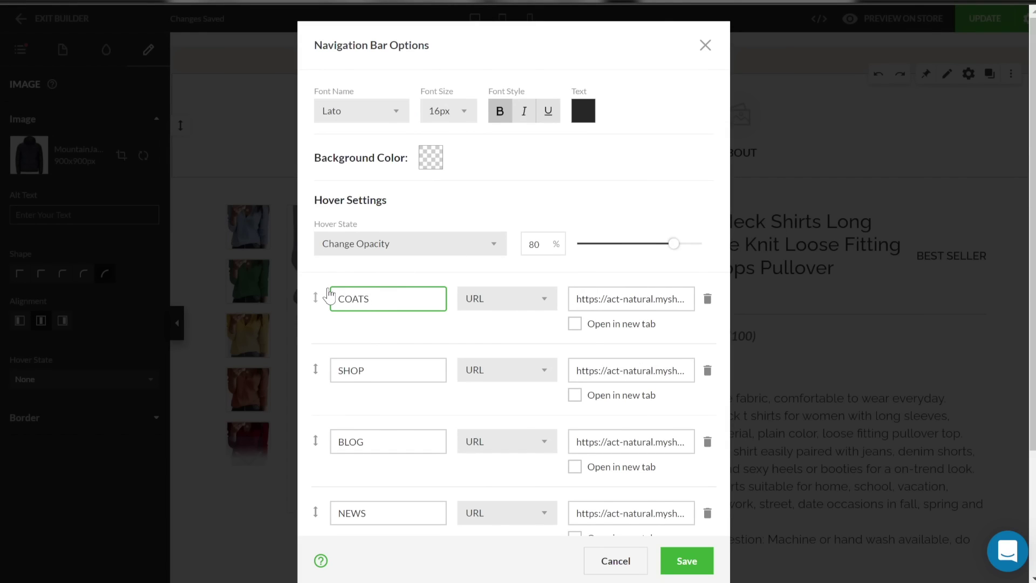
{"action": "left_click", "coordinate": [702, 559]}
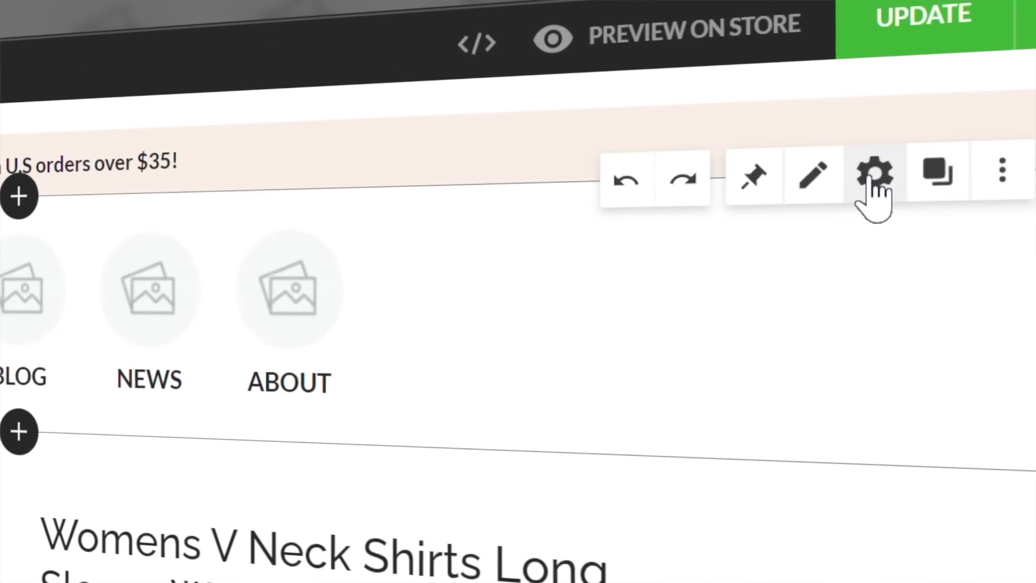
Keep the scroll action and images shown, and set the image nav link size to M (72 px)
{"action": "left_click", "coordinate": [875, 175]}
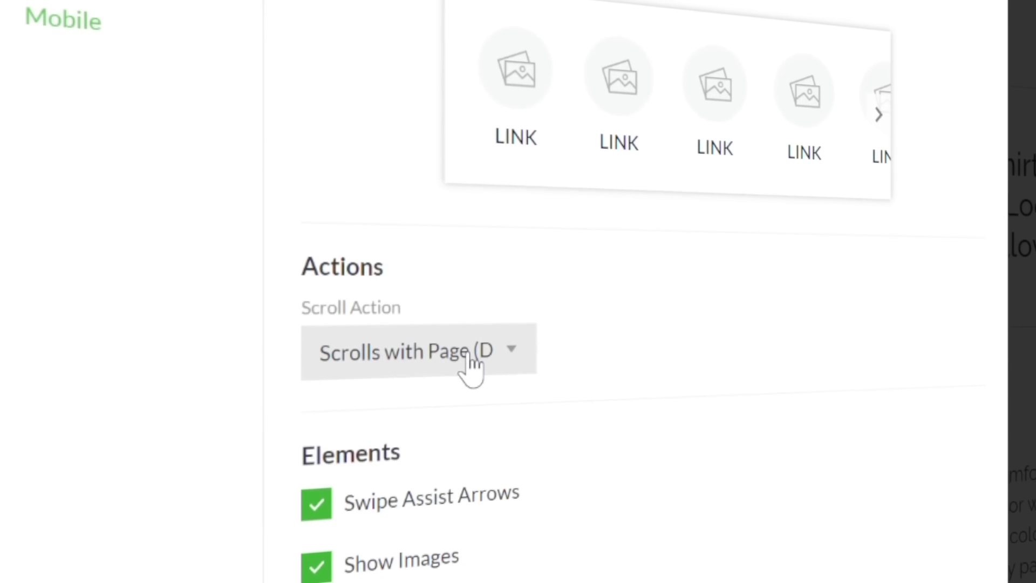
{"action": "left_click", "coordinate": [462, 319]}
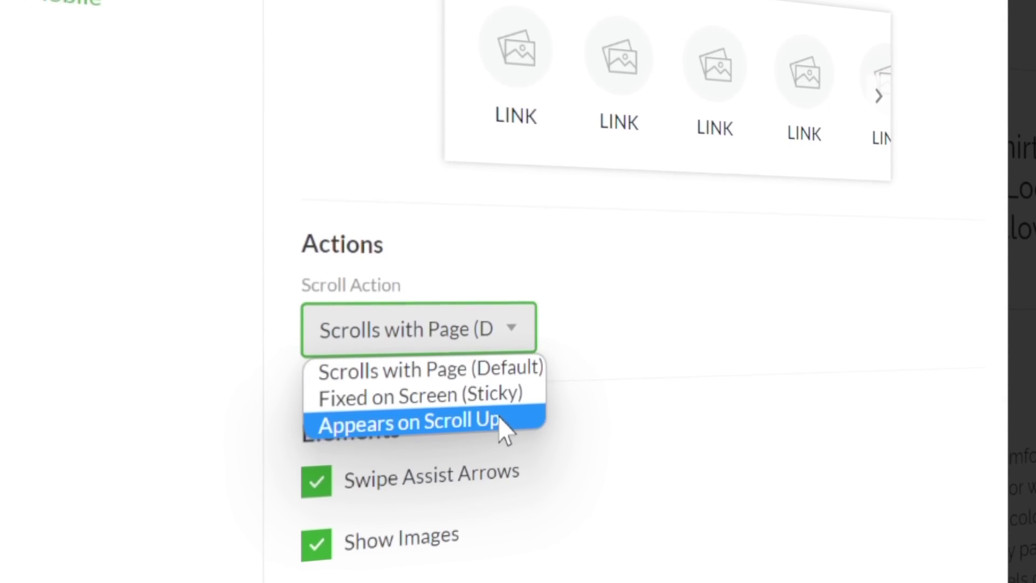
{"action": "left_click", "coordinate": [173, 428]}
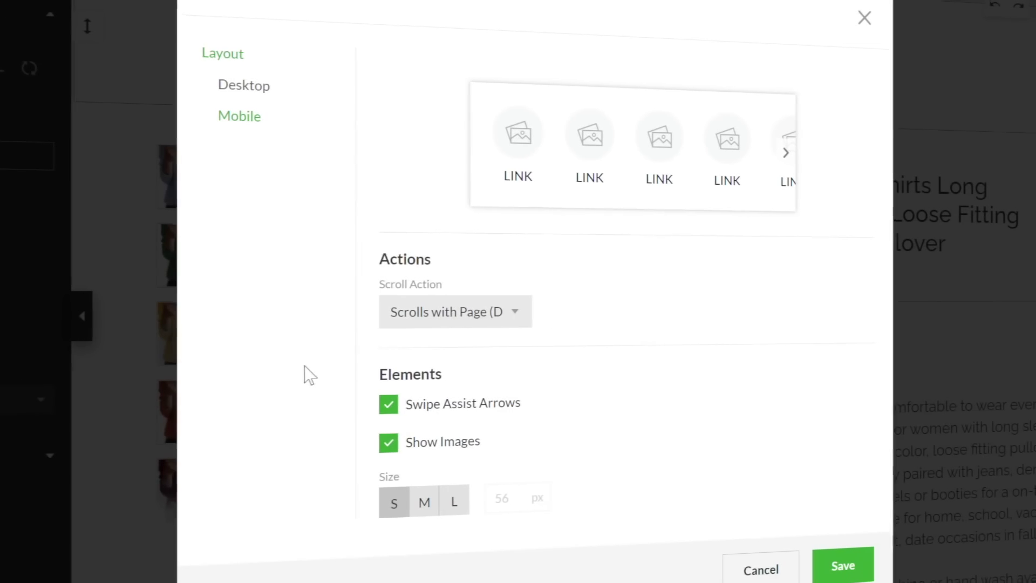
{"action": "left_click", "coordinate": [392, 445]}
{"action": "left_click", "coordinate": [382, 412]}
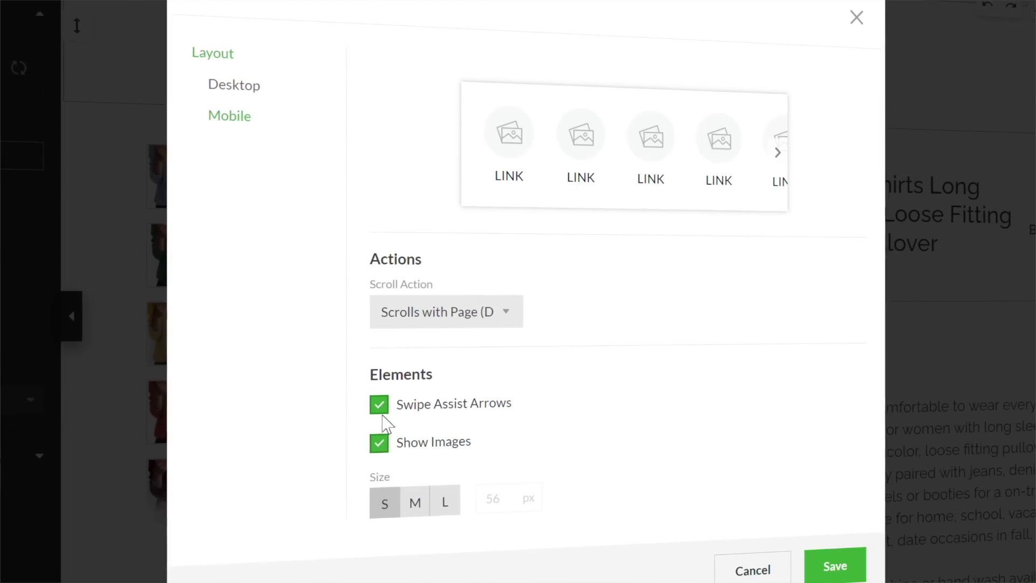
{"action": "left_click", "coordinate": [411, 505]}
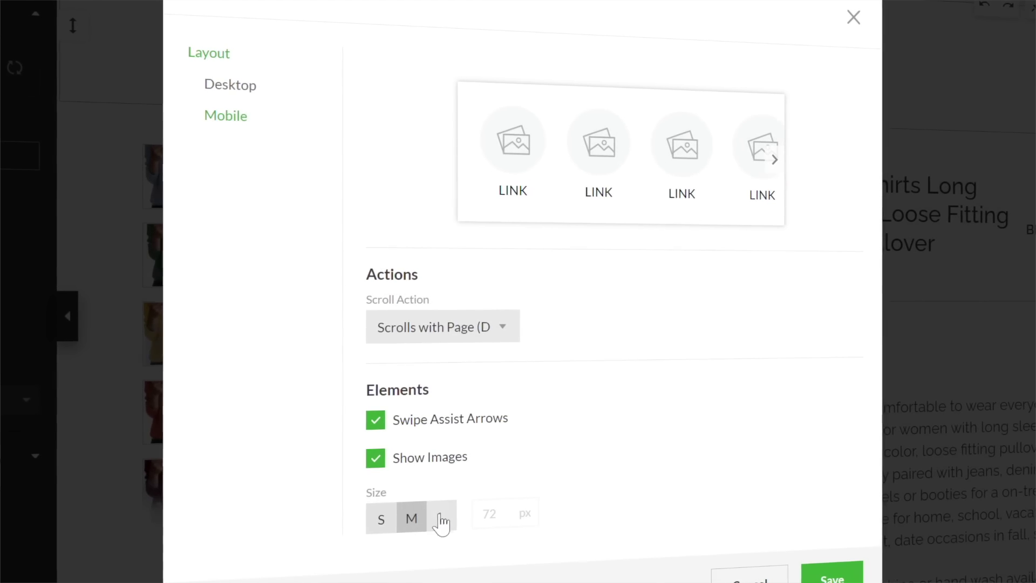